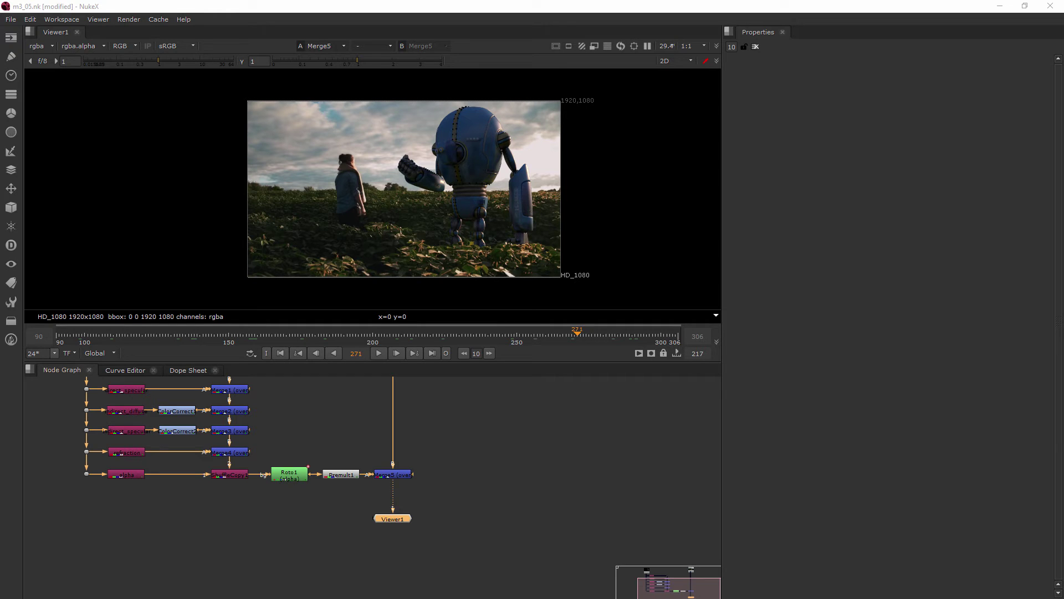
Step: Shift the Read node and the whole comp node tree further left in the Node Graph, leaving nothing selected
middle_drag(455, 405, 407, 442)
scroll(334, 493, down, 4)
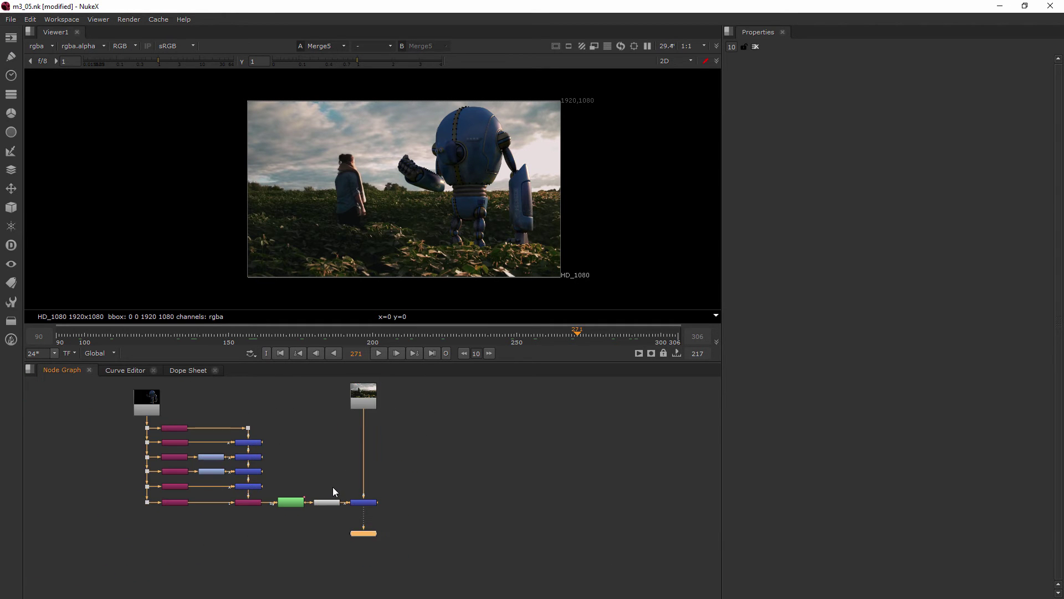
middle_drag(333, 491, 367, 526)
drag(112, 403, 315, 534)
click(523, 511)
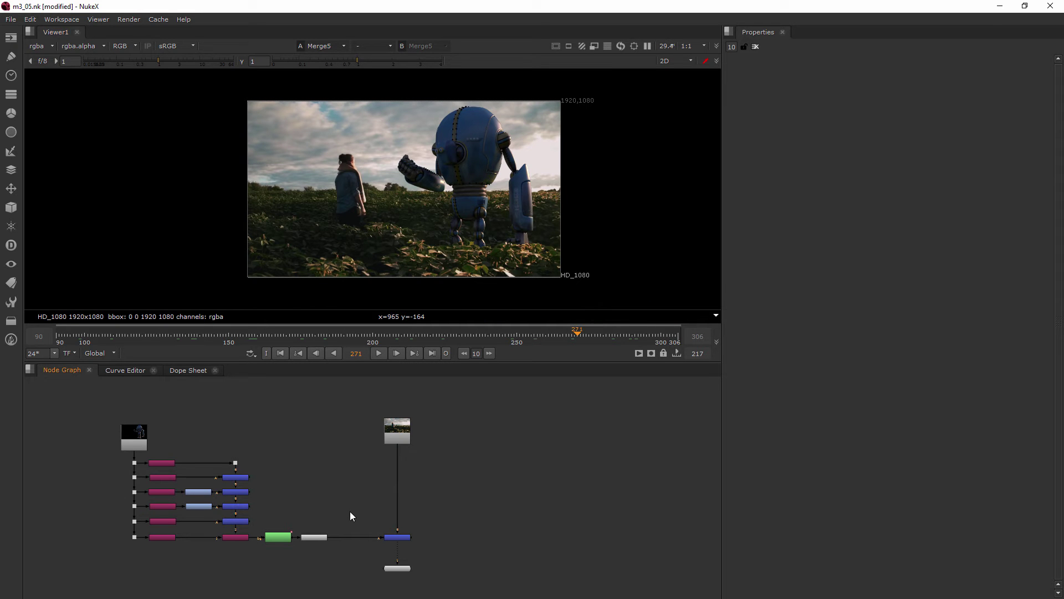
Step: Add a ColorCorrect node (ColorCorrect3) via the 'colo' node search
scroll(350, 511, up, 5)
scroll(368, 487, down, 2)
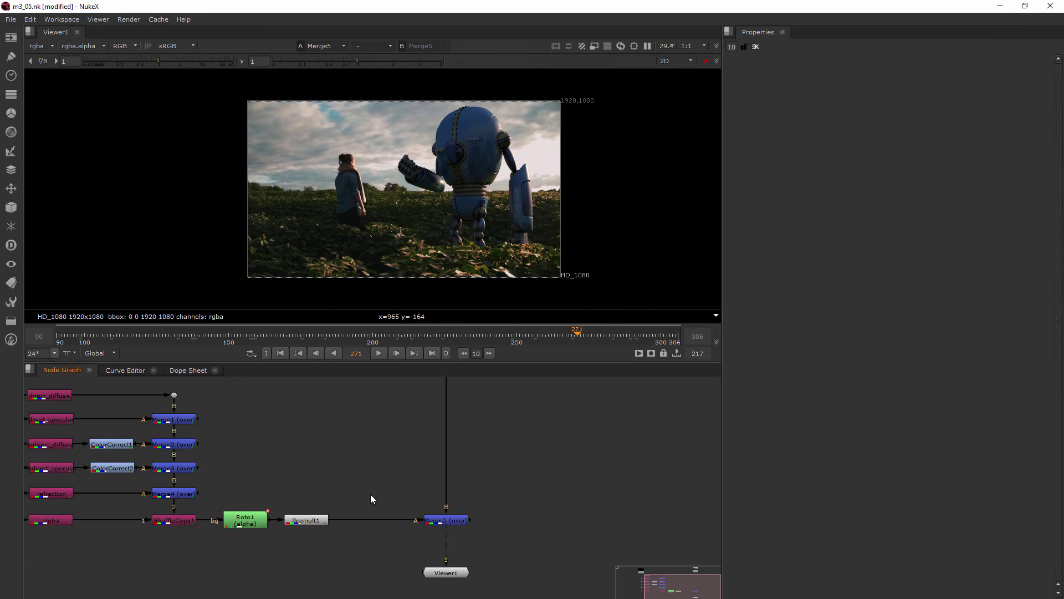
middle_drag(371, 494, 345, 514)
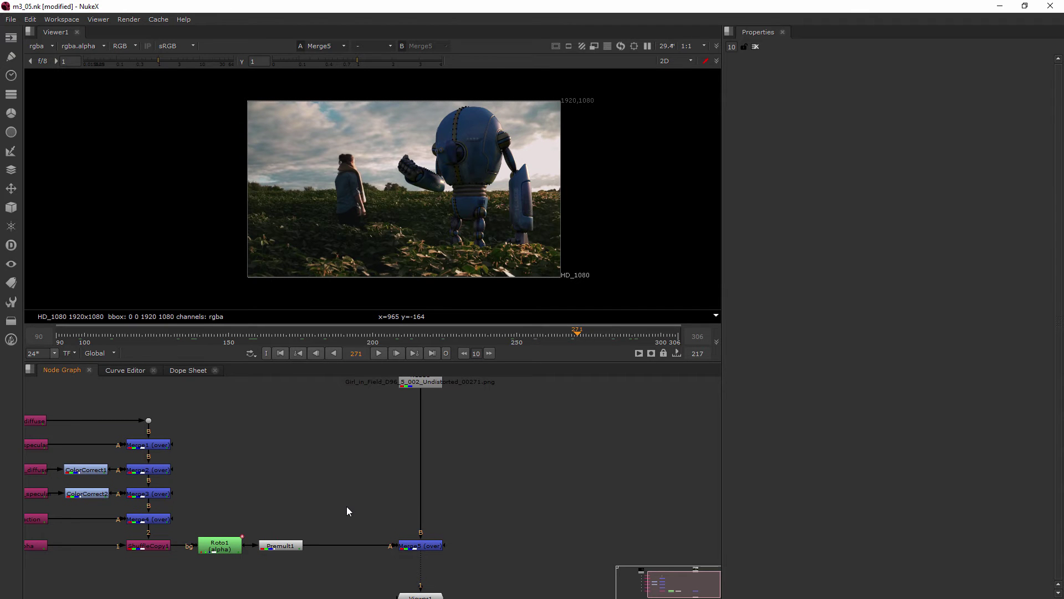
key(Tab)
text(colo)
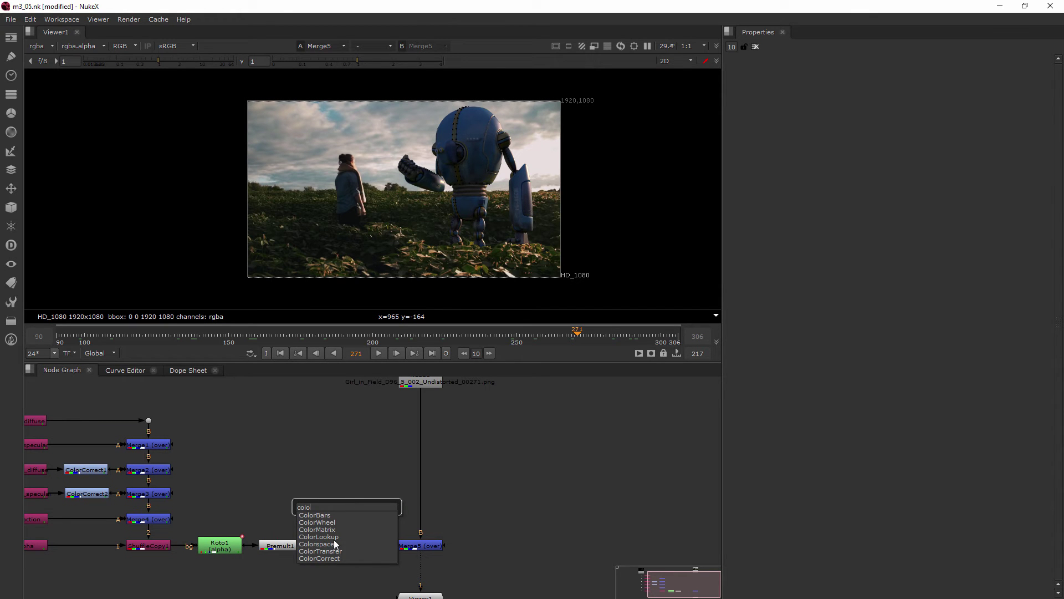
click(329, 558)
Step: Pull out ColorCorrect3's mask input arrow and reframe the graph around it
scroll(380, 507, up, 5)
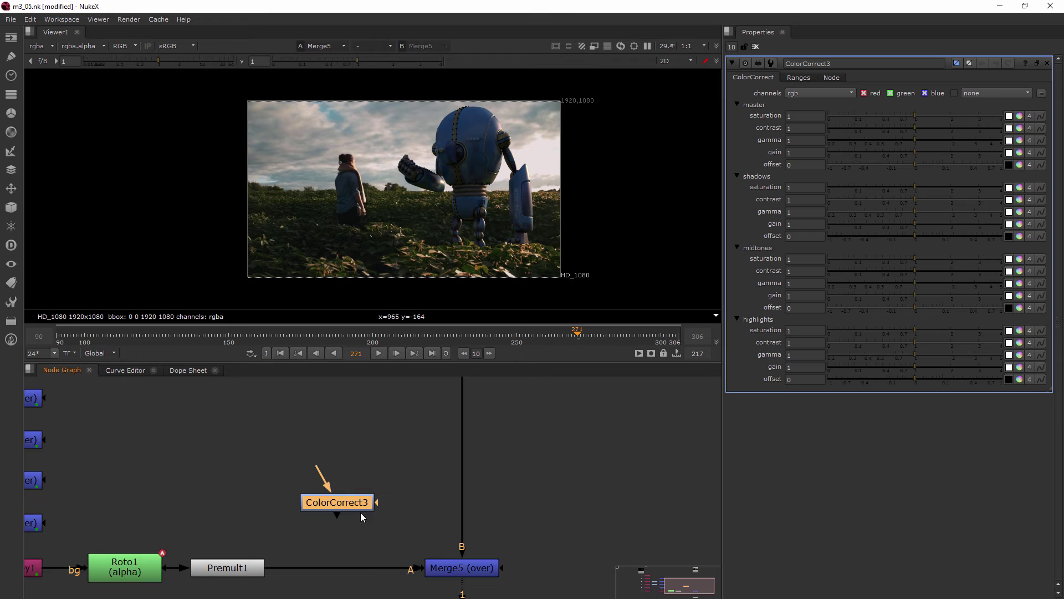
drag(404, 502, 400, 443)
scroll(399, 448, down, 2)
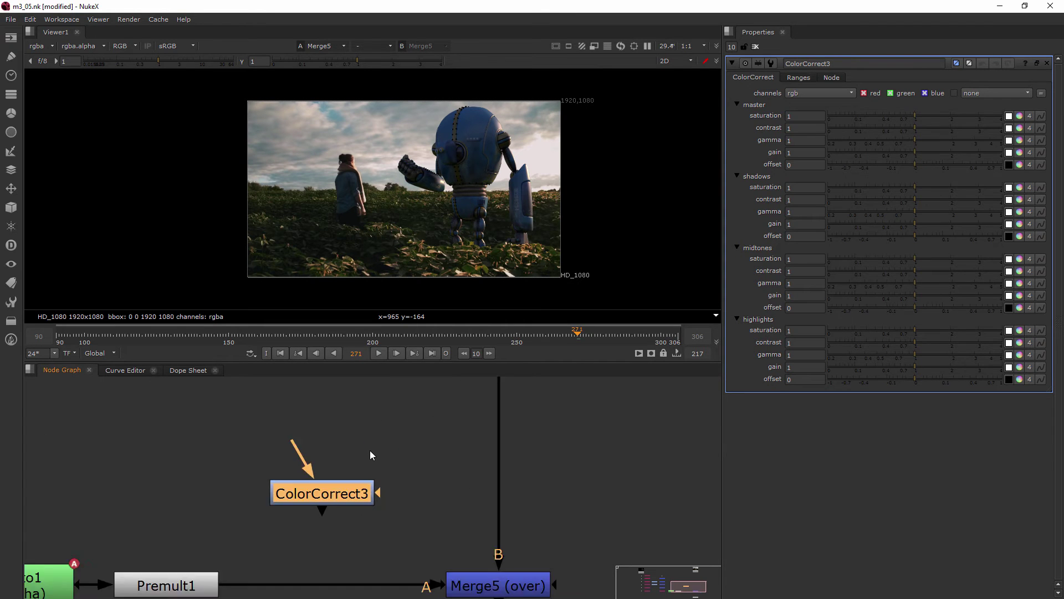
middle_drag(371, 450, 317, 520)
scroll(500, 102, up, 2)
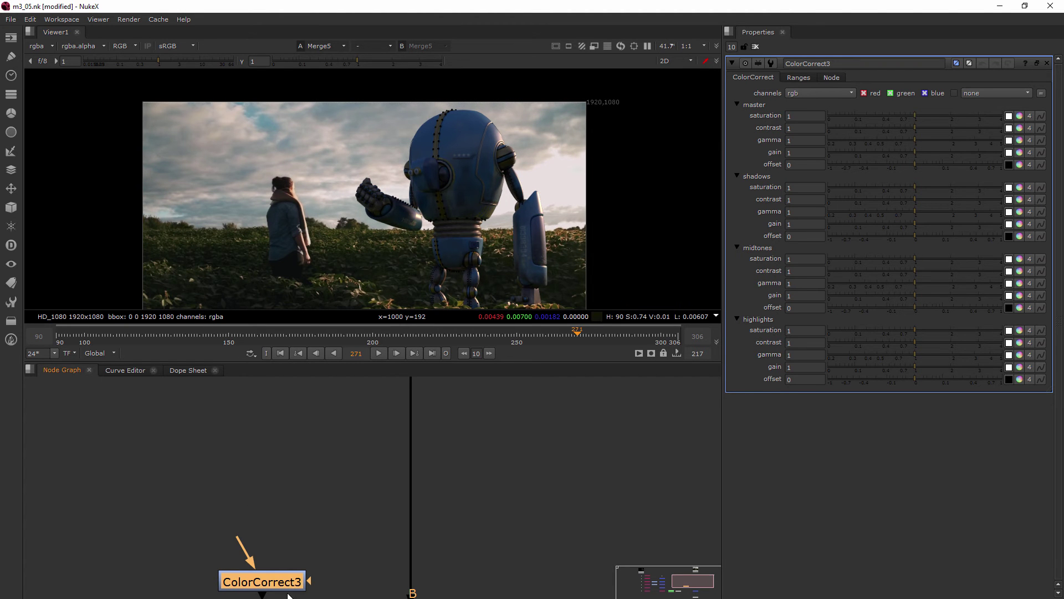
Step: Create a Roto2 node via the 'roto' search and choose the Bezier shape tool
click(287, 452)
key(Tab)
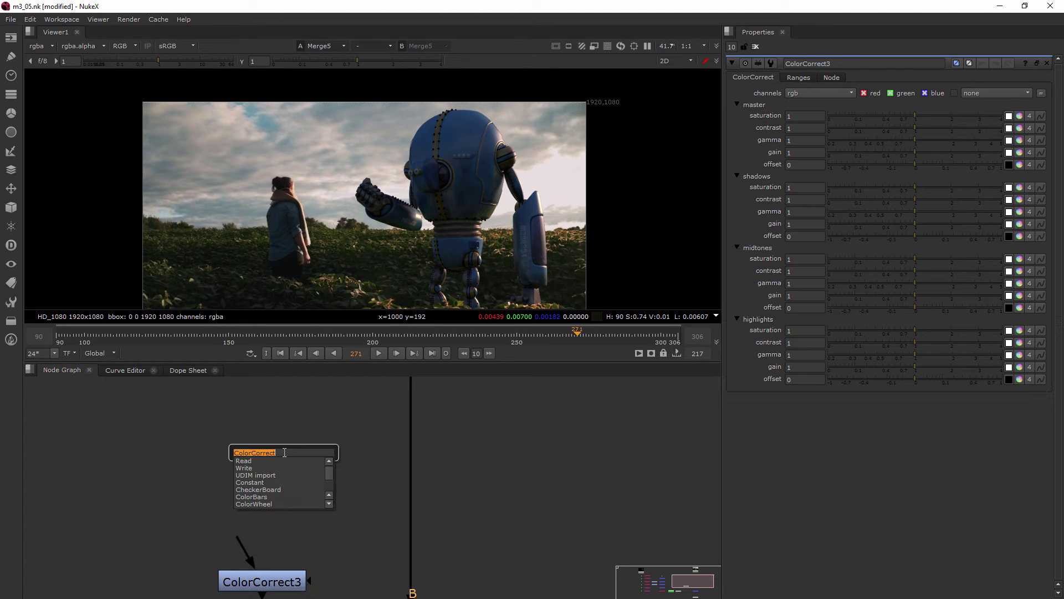
text(roto)
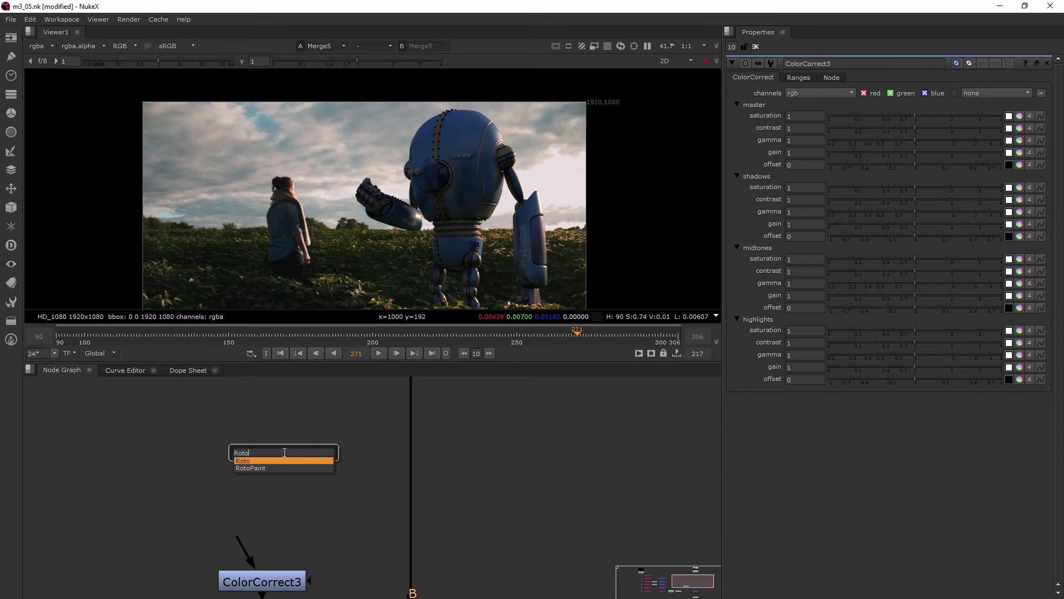
key(Return)
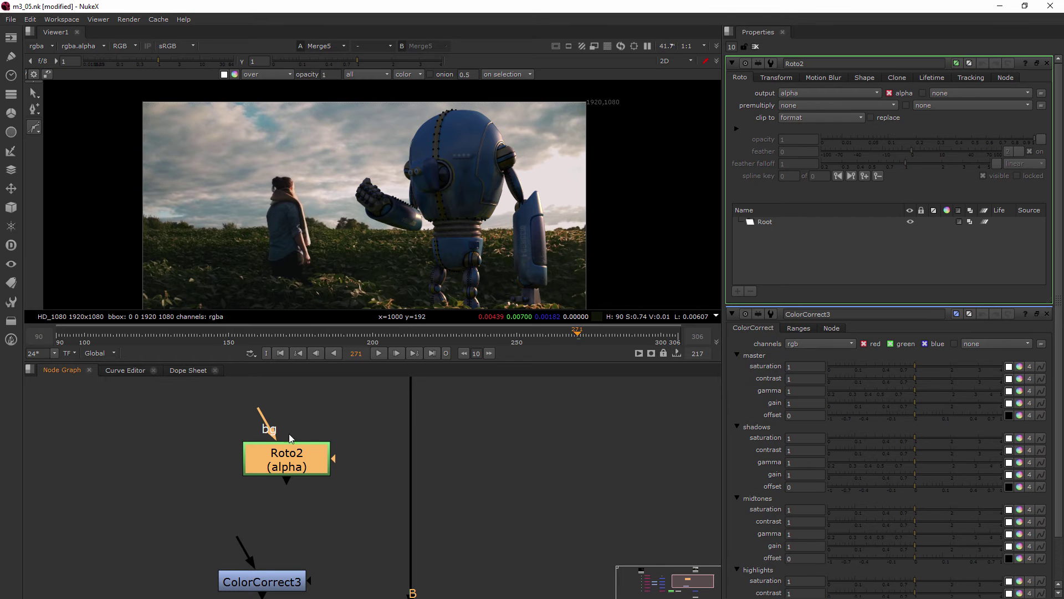
click(34, 127)
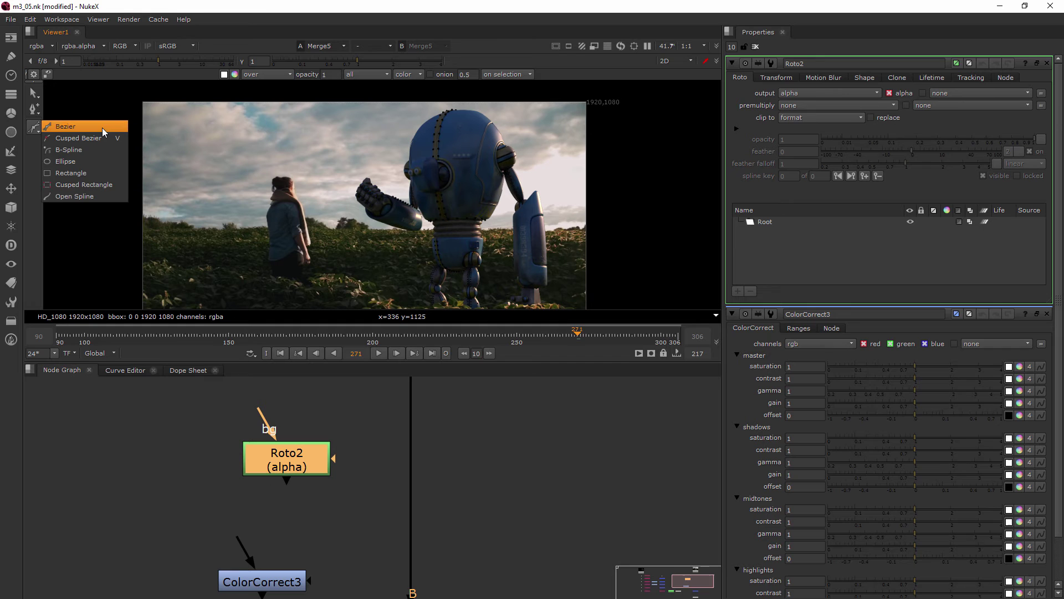
click(102, 127)
Step: Draw a closed Bezier shape around the robot's upper head down to its shoulder
click(423, 107)
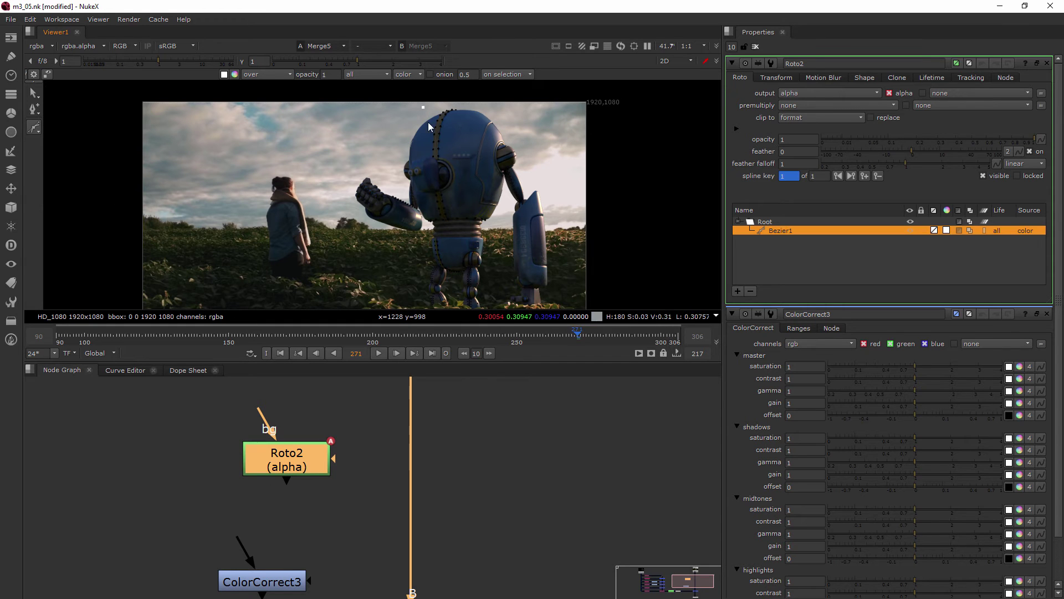
click(450, 126)
drag(500, 135, 503, 149)
key(ctrl+z)
drag(451, 127, 492, 139)
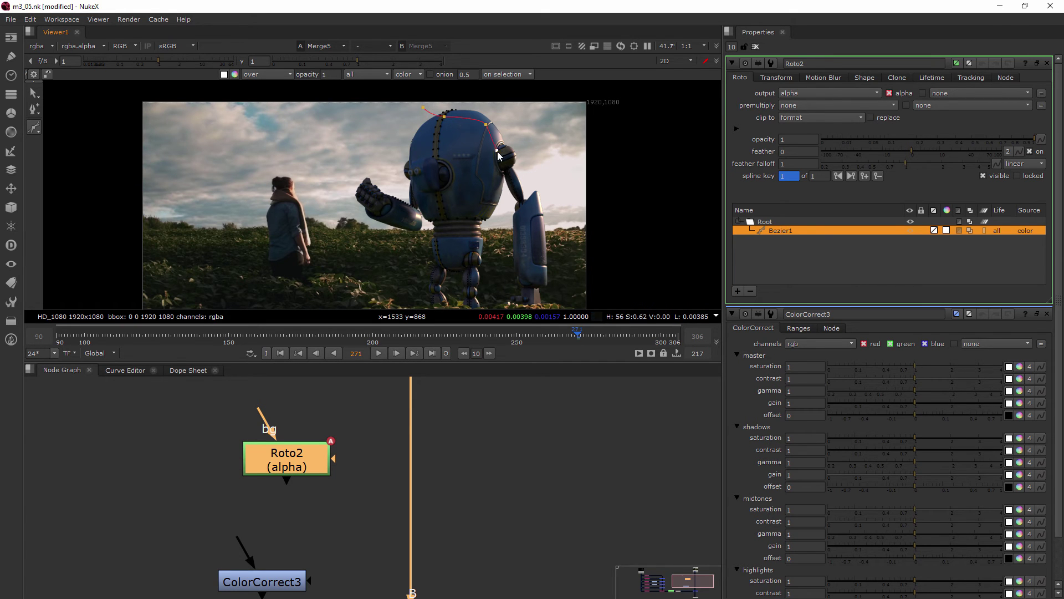
click(511, 153)
drag(523, 98, 528, 101)
click(460, 91)
click(423, 107)
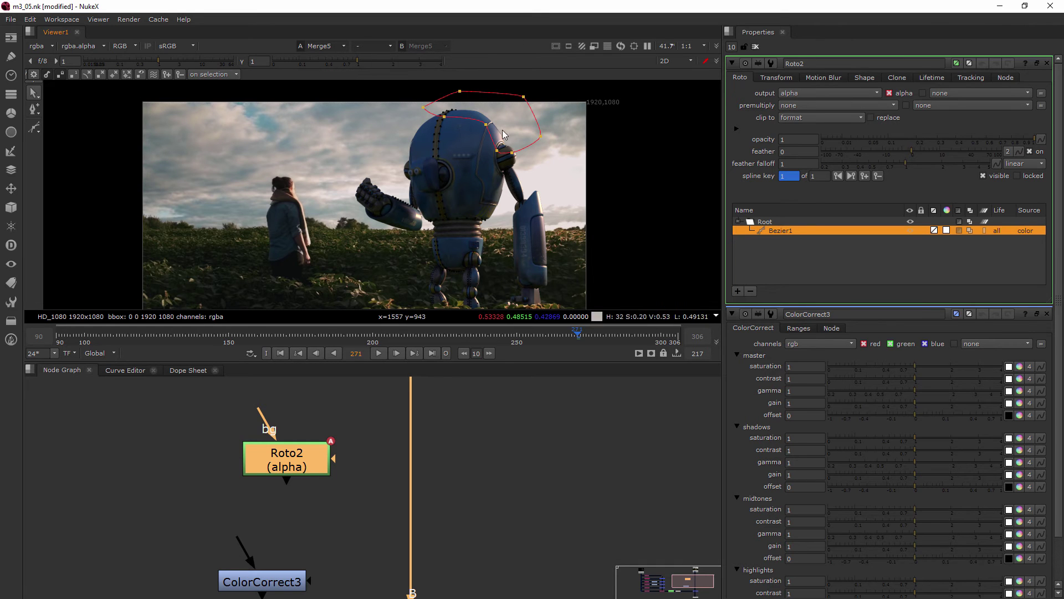
Step: Refine the shape by nudging a head point and moving the shoulder point outward
drag(486, 124, 484, 131)
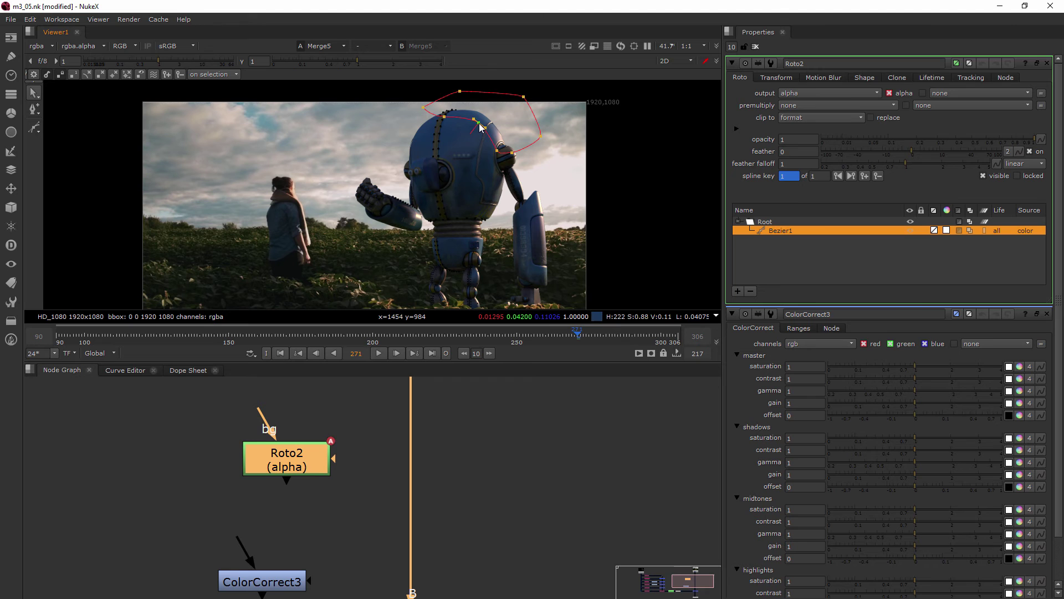
click(499, 148)
drag(500, 148, 515, 151)
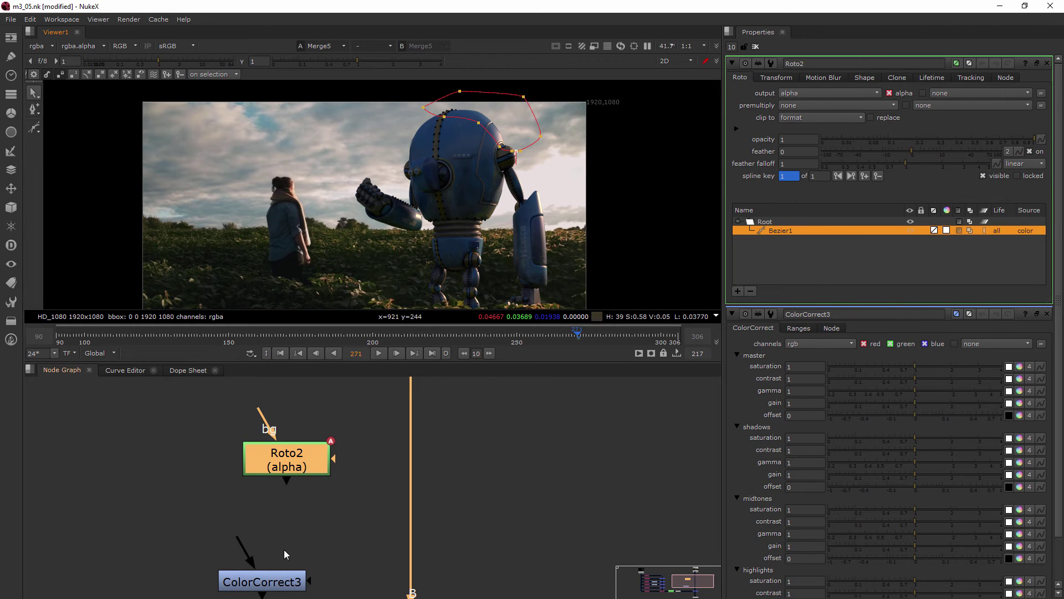
Step: Move ColorCorrect3 next to Premult1 and Merge5 and select it
scroll(295, 540, down, 2)
drag(267, 517, 276, 580)
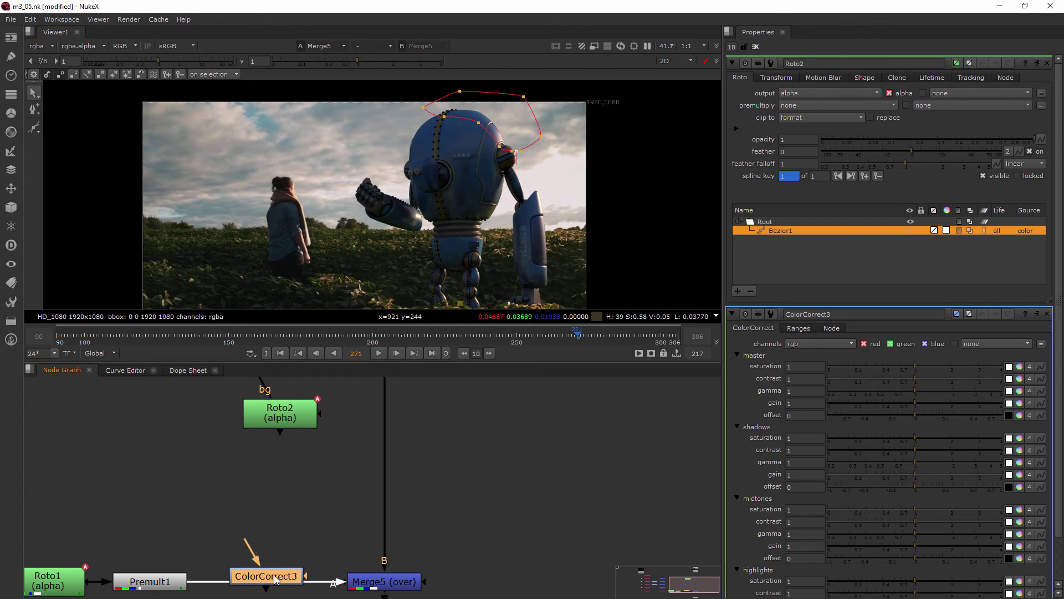
scroll(264, 540, down, 2)
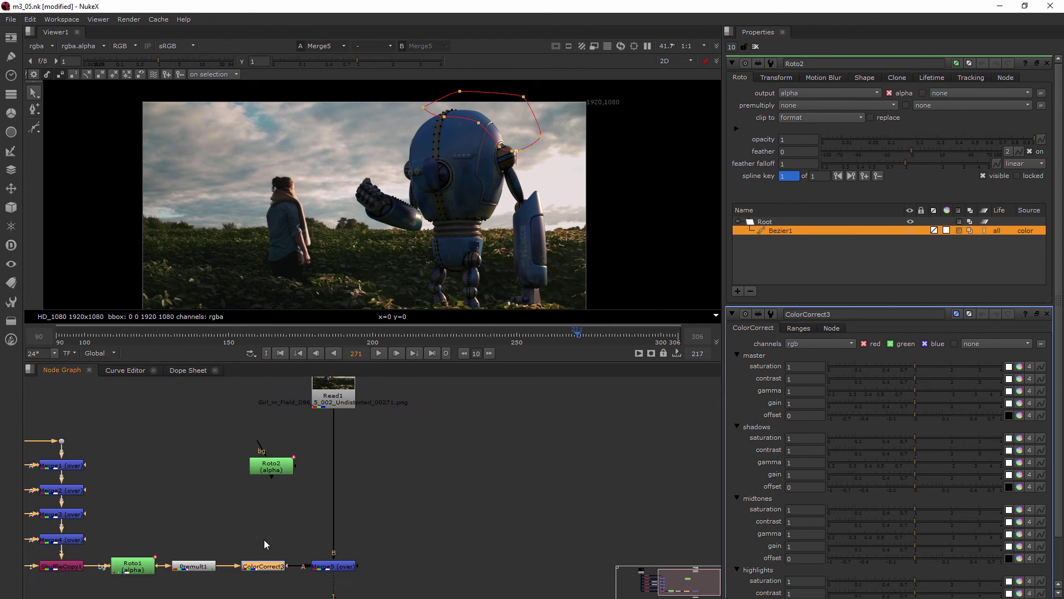
click(321, 552)
click(267, 549)
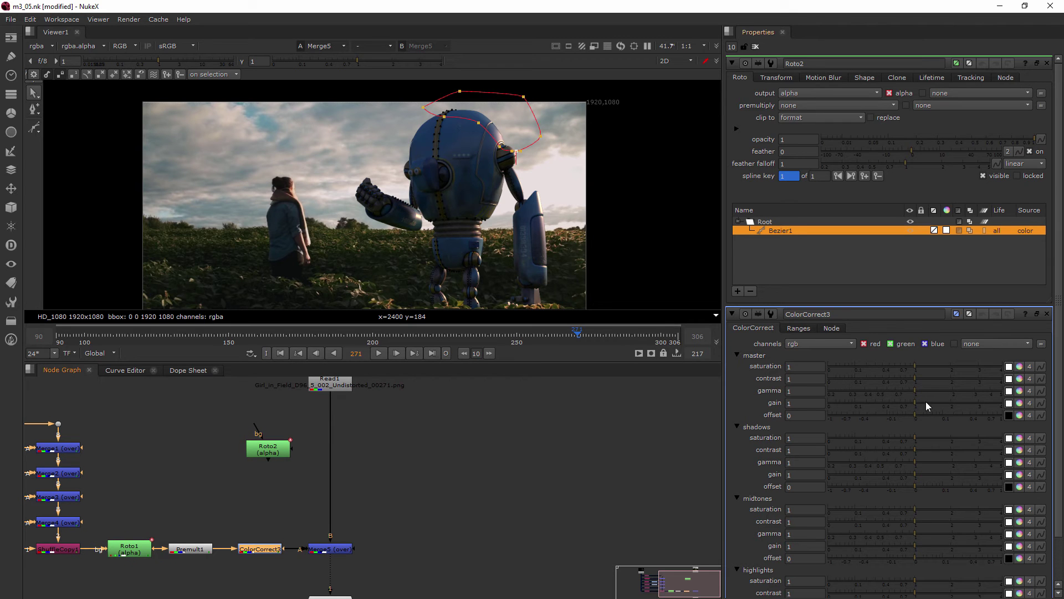
Step: Raise ColorCorrect3's master gain to 3.35 and place it in the pipe into Merge5's A input
drag(926, 405, 997, 405)
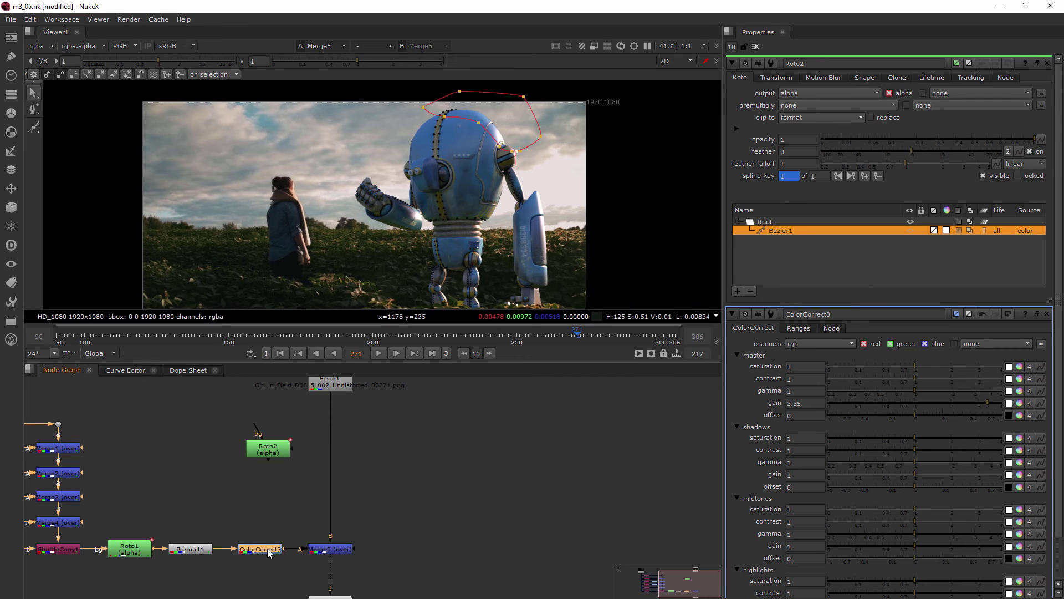
drag(268, 554, 250, 580)
scroll(262, 512, up, 5)
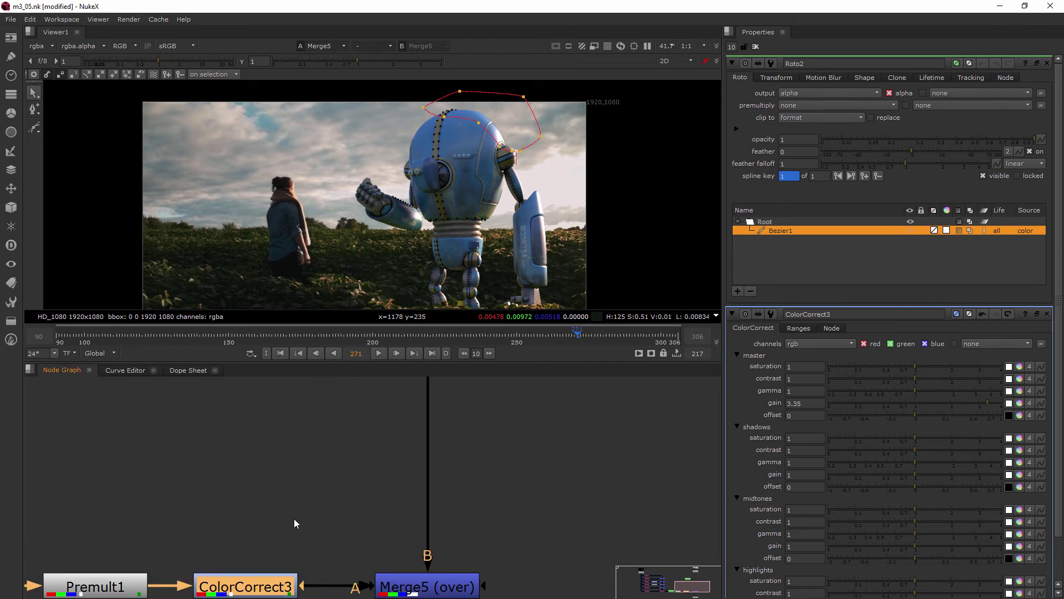
middle_drag(295, 523, 303, 455)
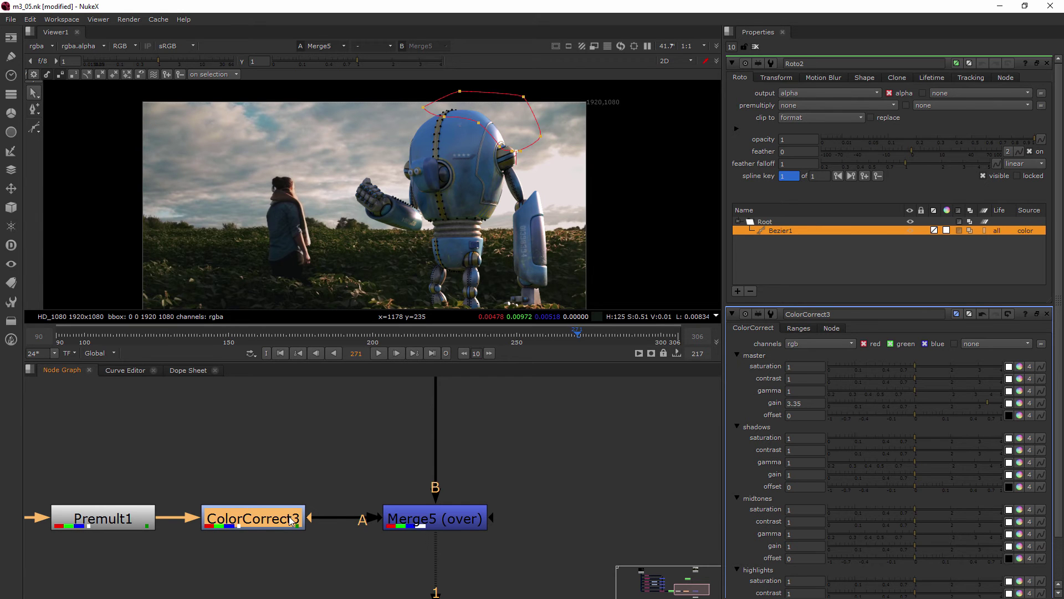
Step: Connect Roto2 to ColorCorrect3's mask input and set Roto2's feather to -29
drag(311, 521, 274, 488)
scroll(270, 461, down, 3)
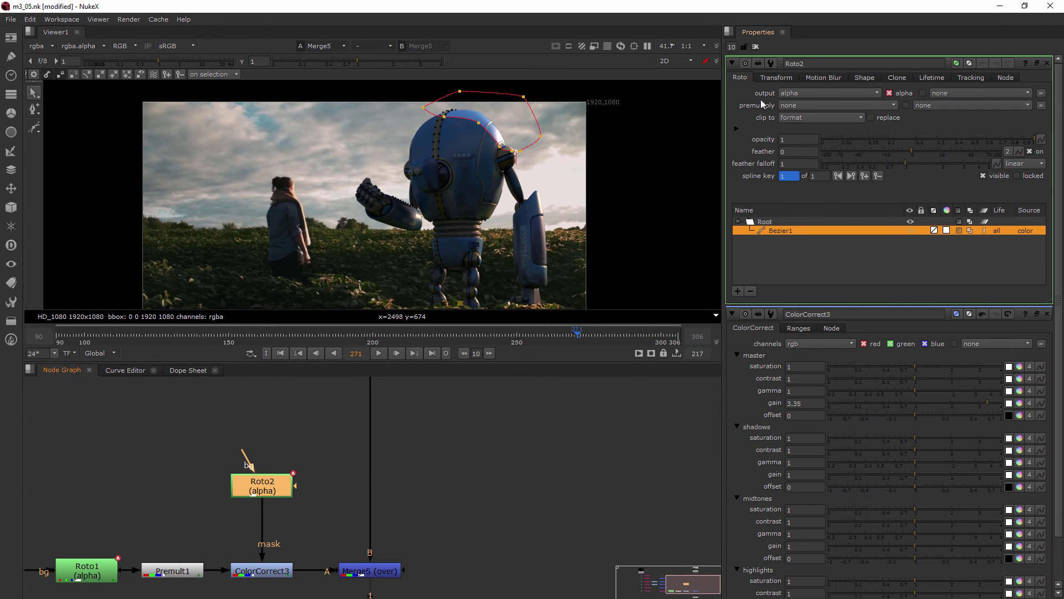
drag(913, 151, 860, 163)
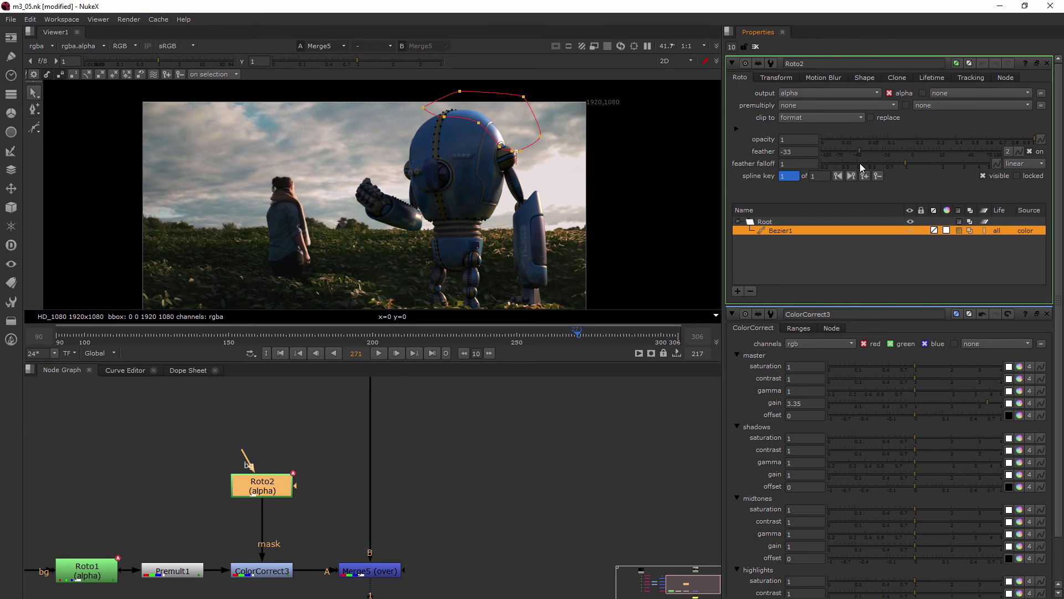
scroll(481, 112, up, 5)
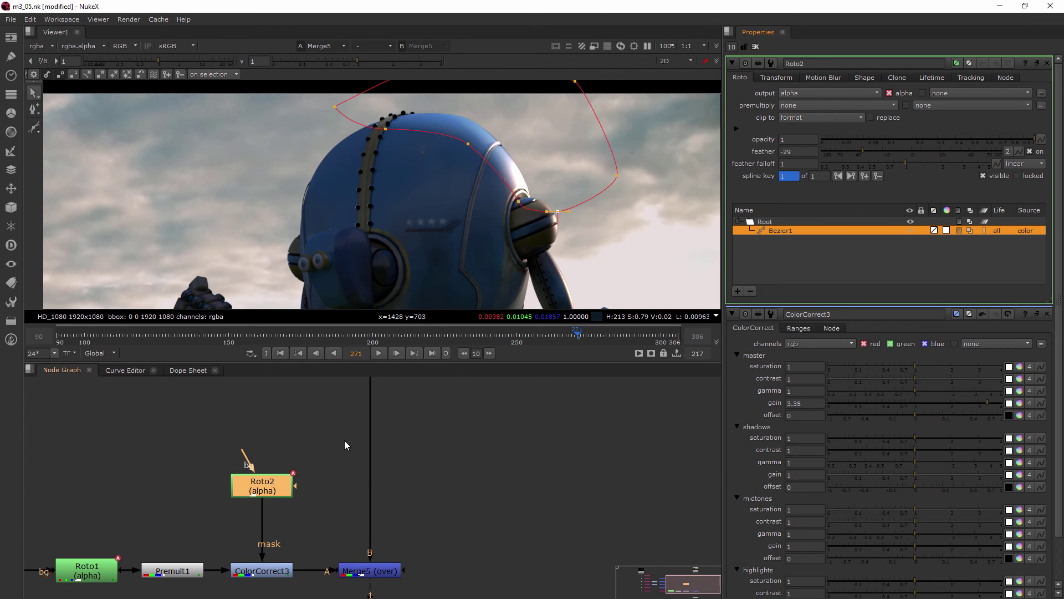
Step: Move Roto2 up to make room, deselect it, and clear the open node properties
drag(248, 492, 248, 473)
click(484, 454)
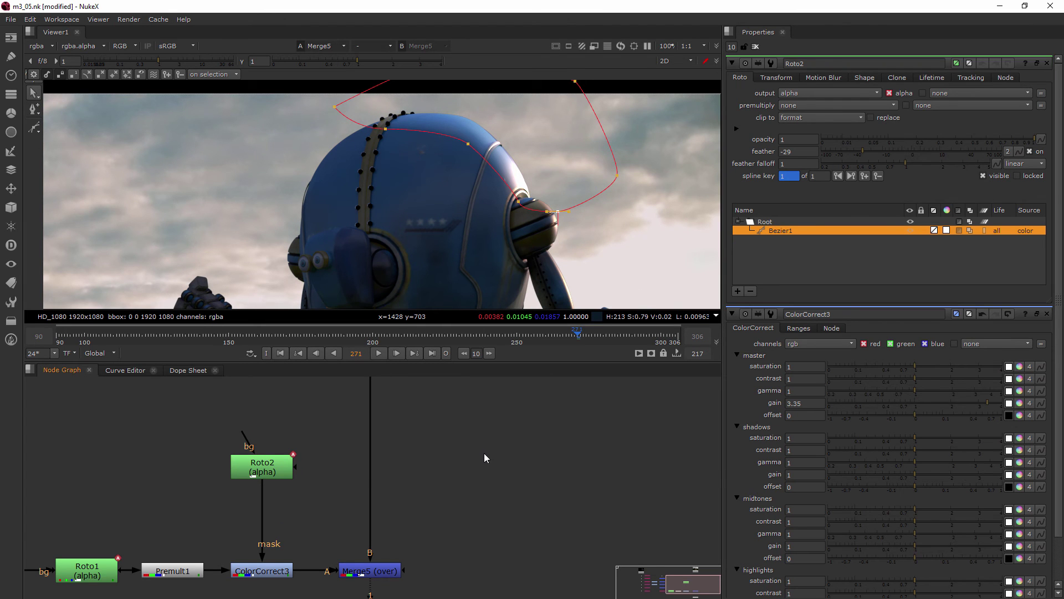
click(755, 47)
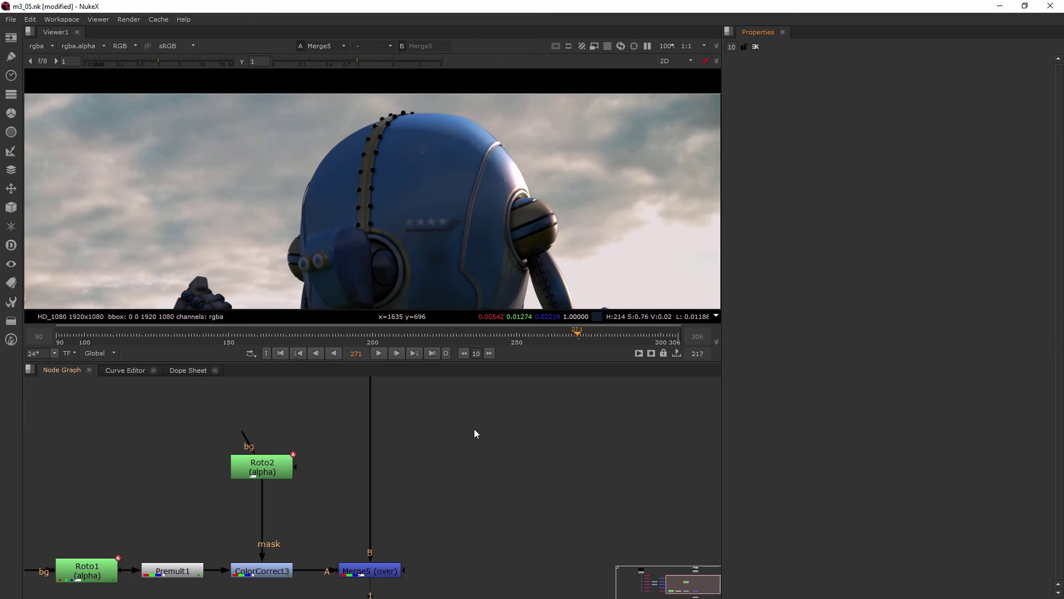
Step: Insert a Blur1 node into the Roto2-to-mask link and set its size to 20
key(Tab)
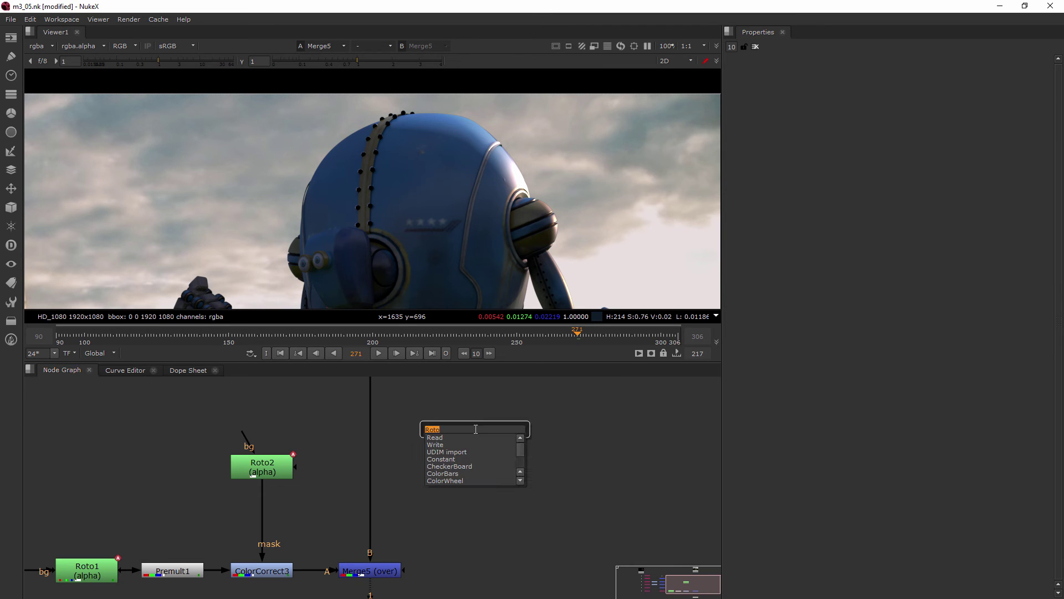
text(blur)
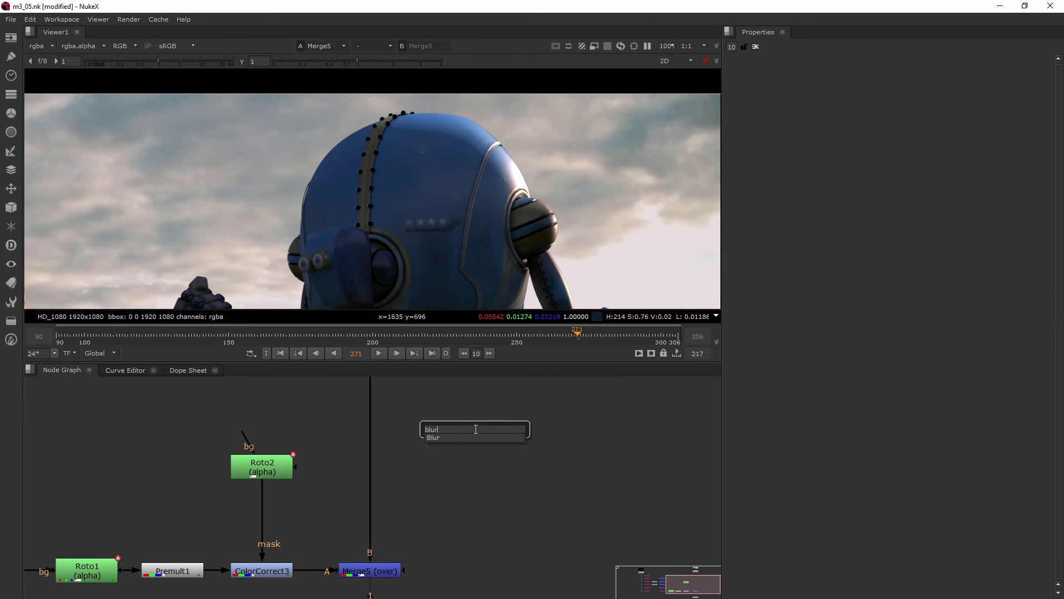
click(449, 439)
drag(461, 433, 255, 510)
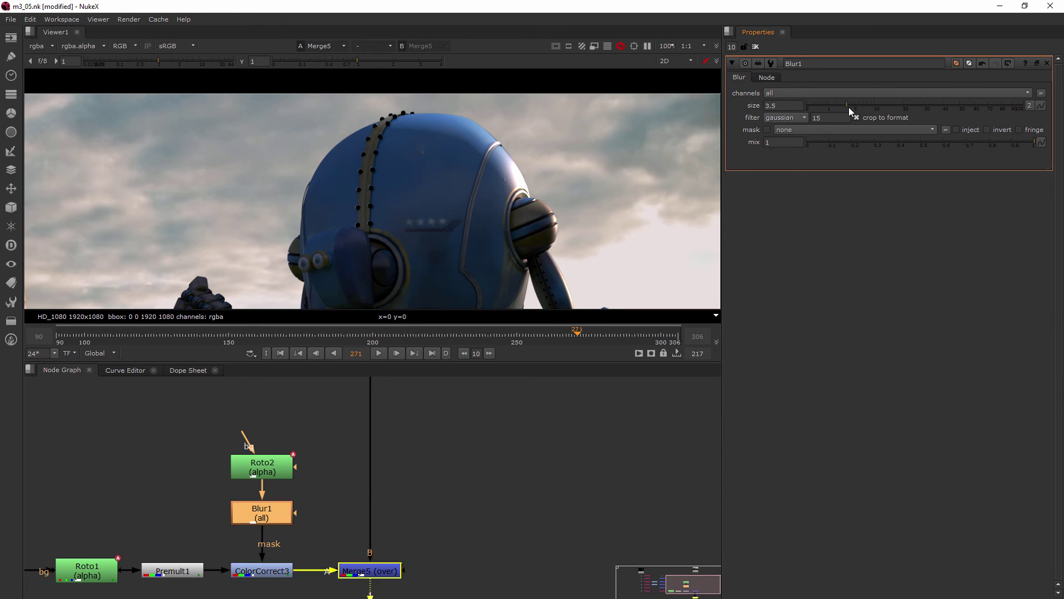
drag(849, 104, 904, 116)
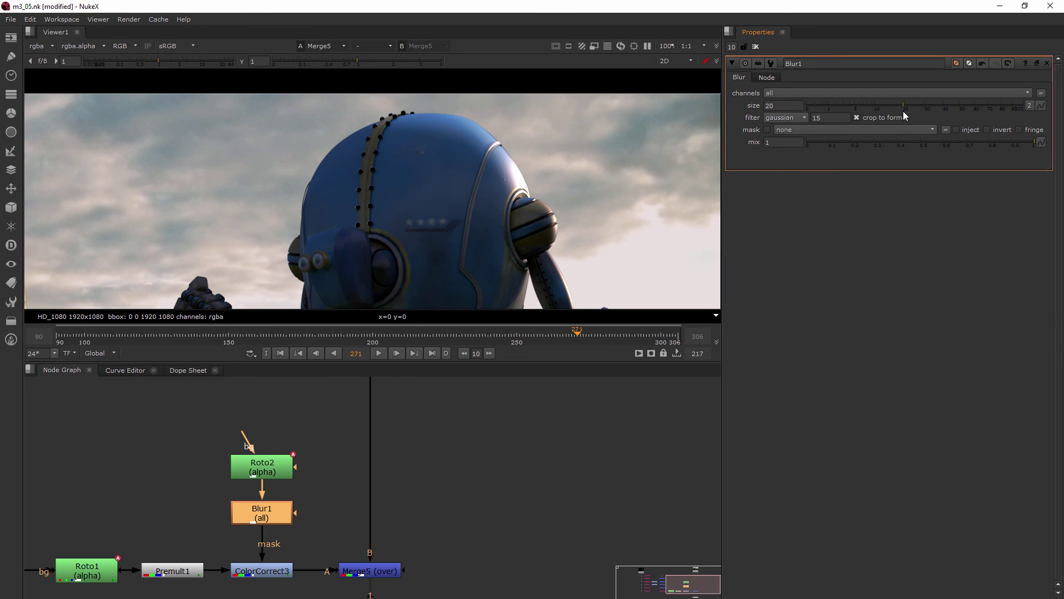
click(756, 47)
scroll(560, 190, down, 5)
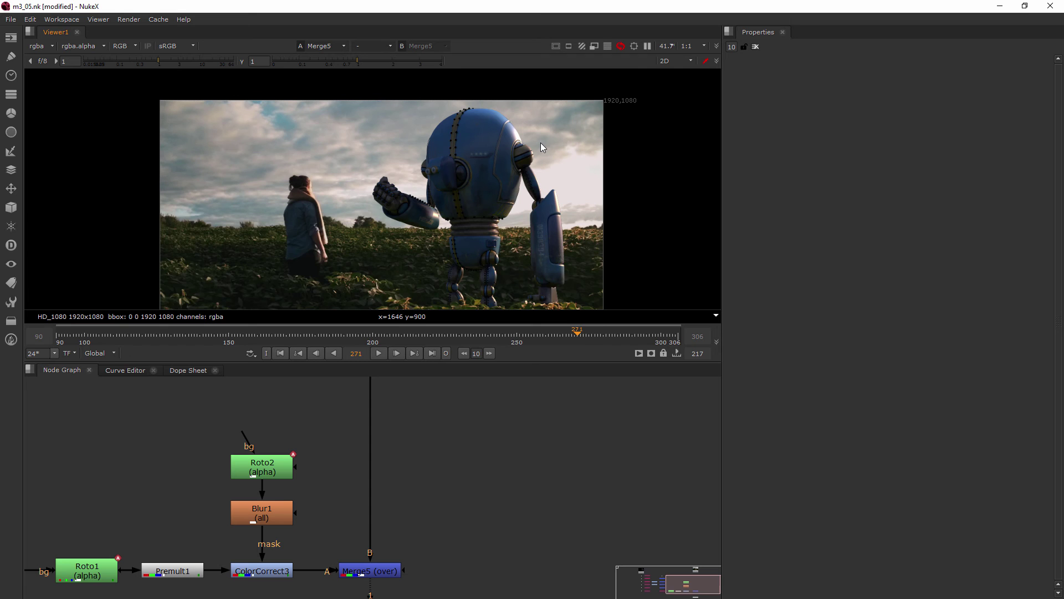
scroll(540, 142, down, 1)
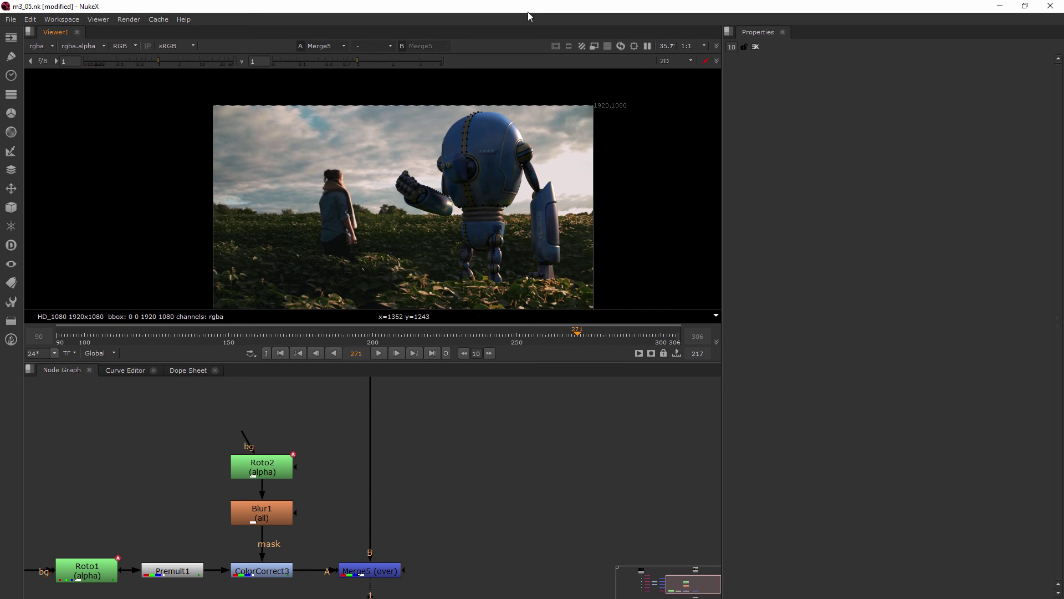
scroll(512, 95, up, 5)
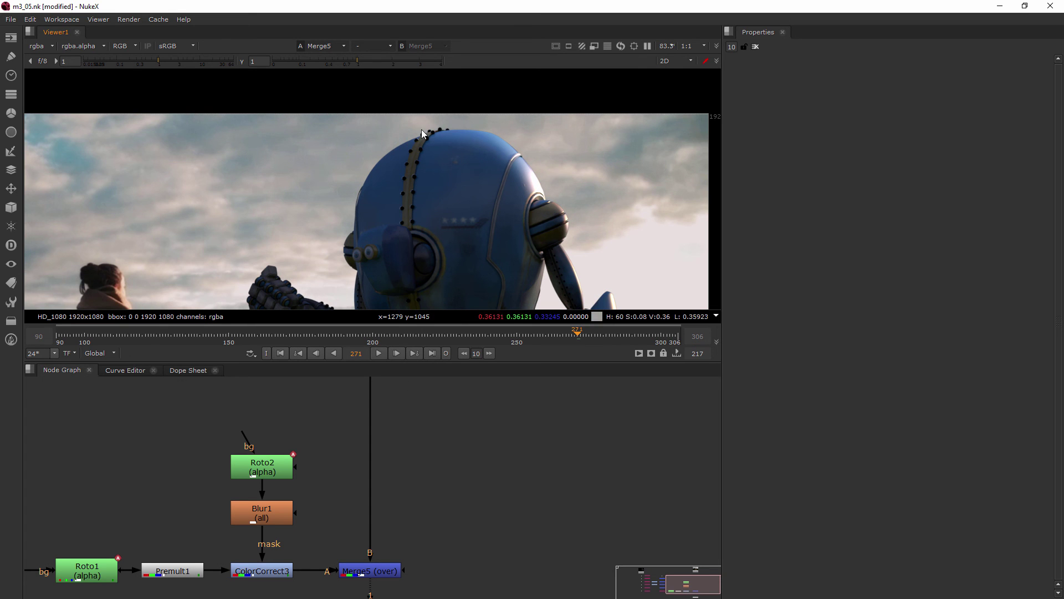
Step: Set ColorCorrect3's master gain to 10, then close its properties
double_click(255, 576)
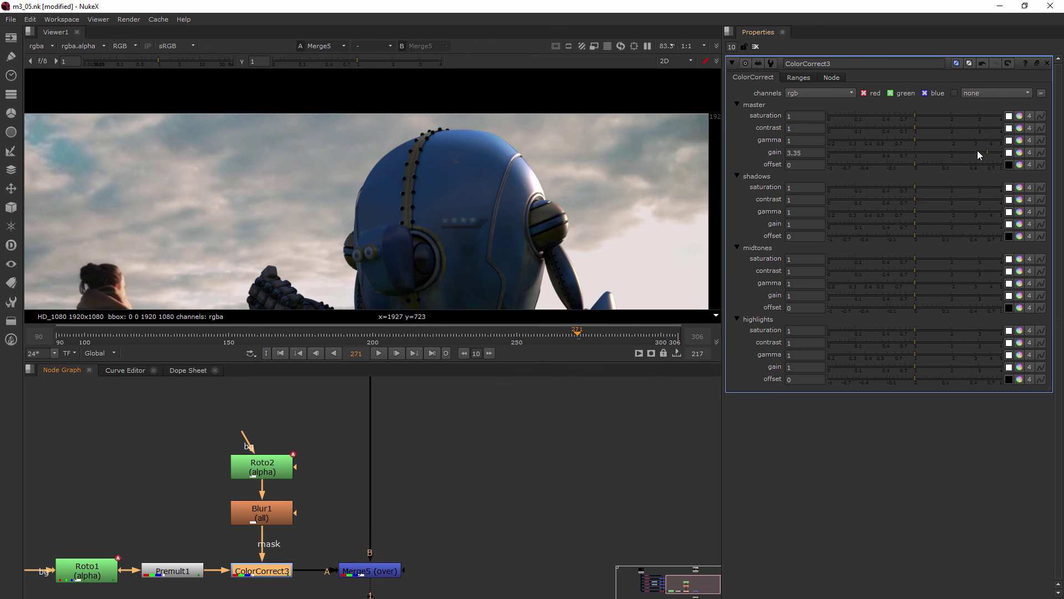
drag(978, 155, 1018, 158)
click(803, 154)
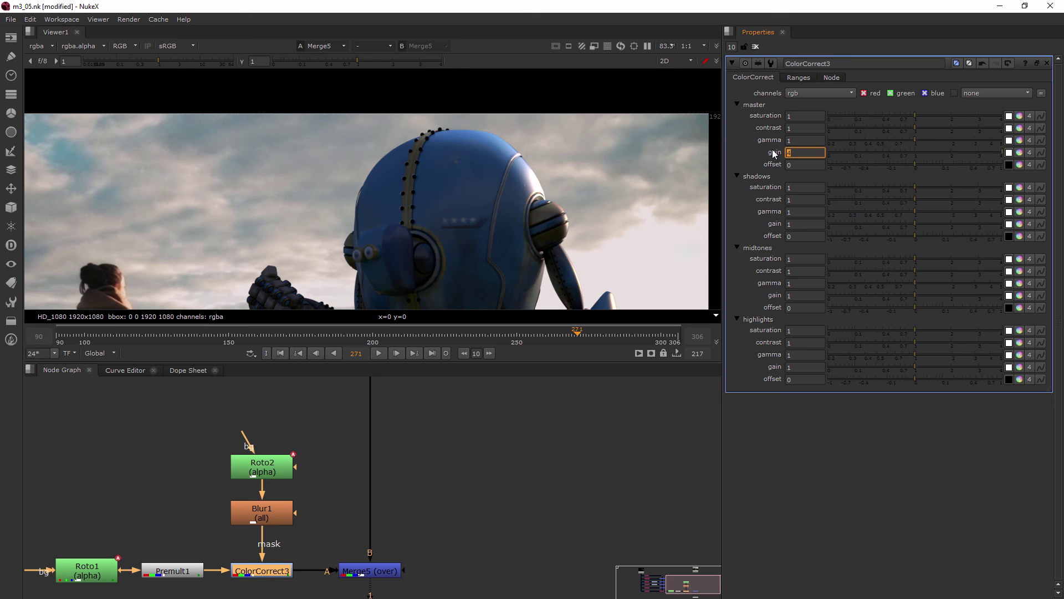
text(10)
key(Return)
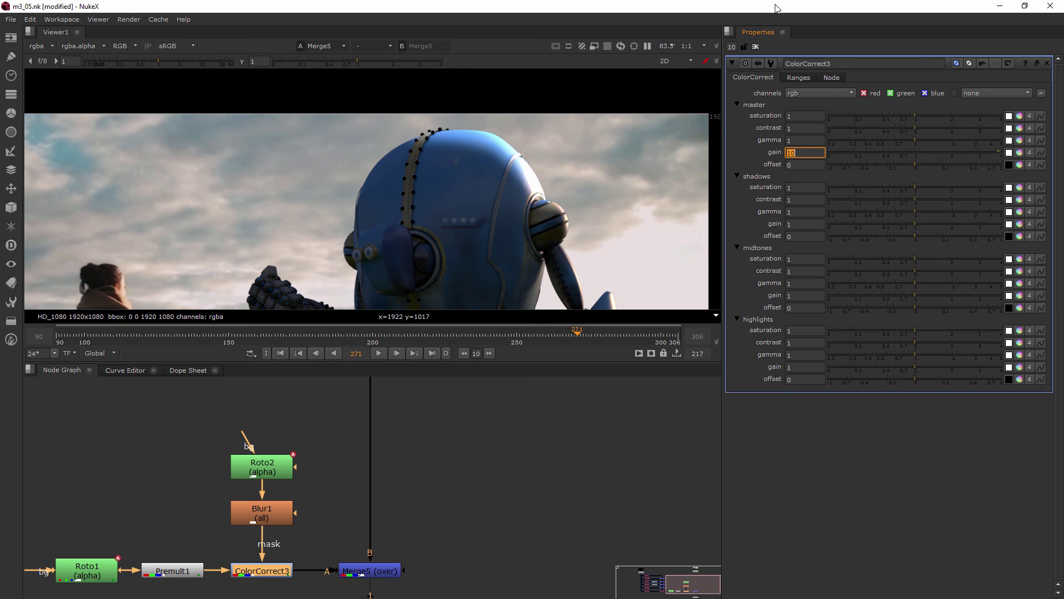
click(754, 49)
scroll(640, 158, down, 5)
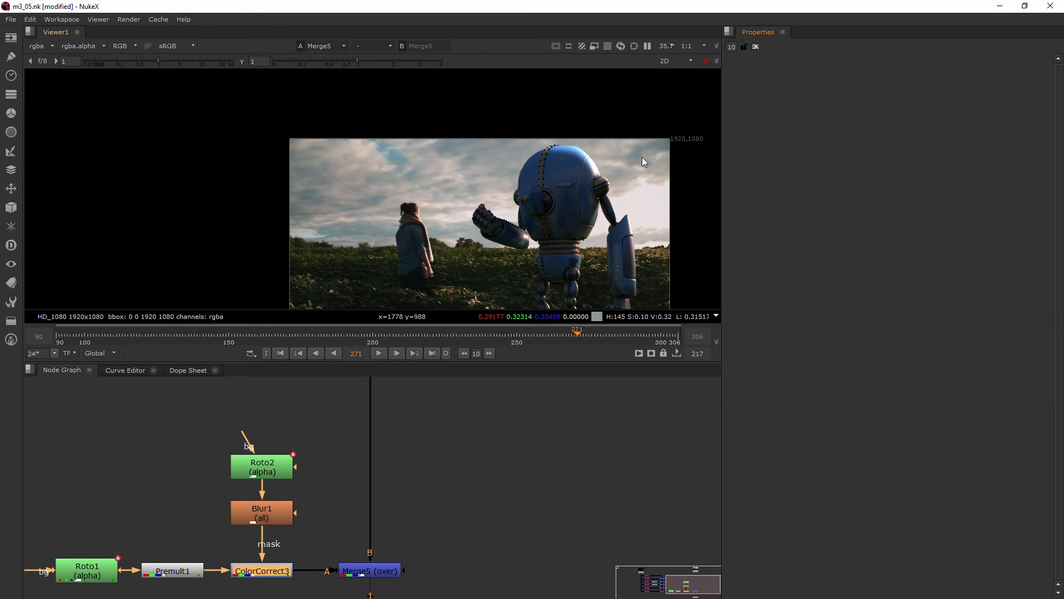
scroll(457, 108, up, 4)
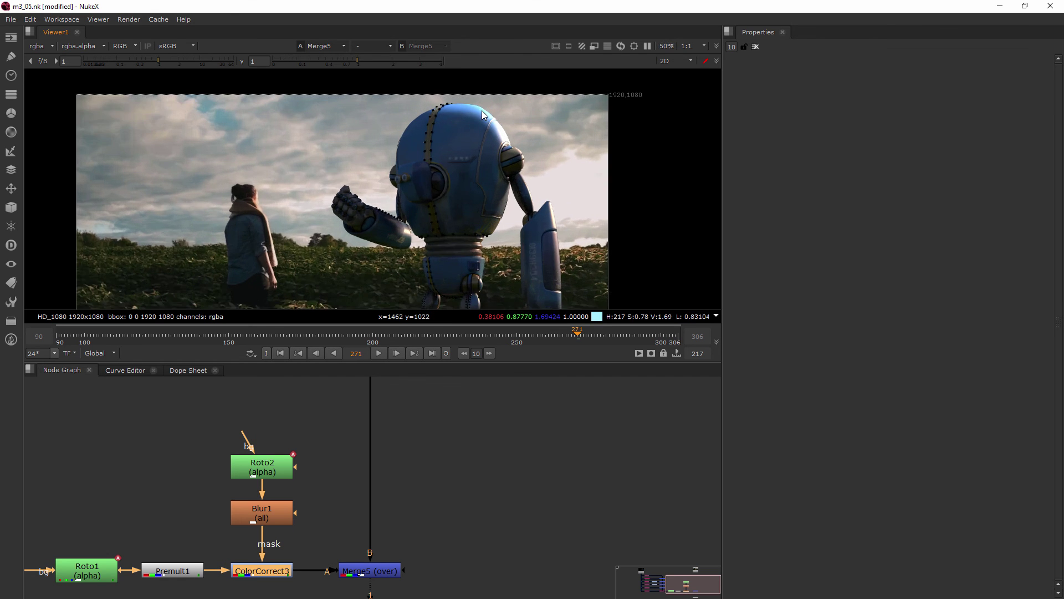
scroll(489, 114, up, 2)
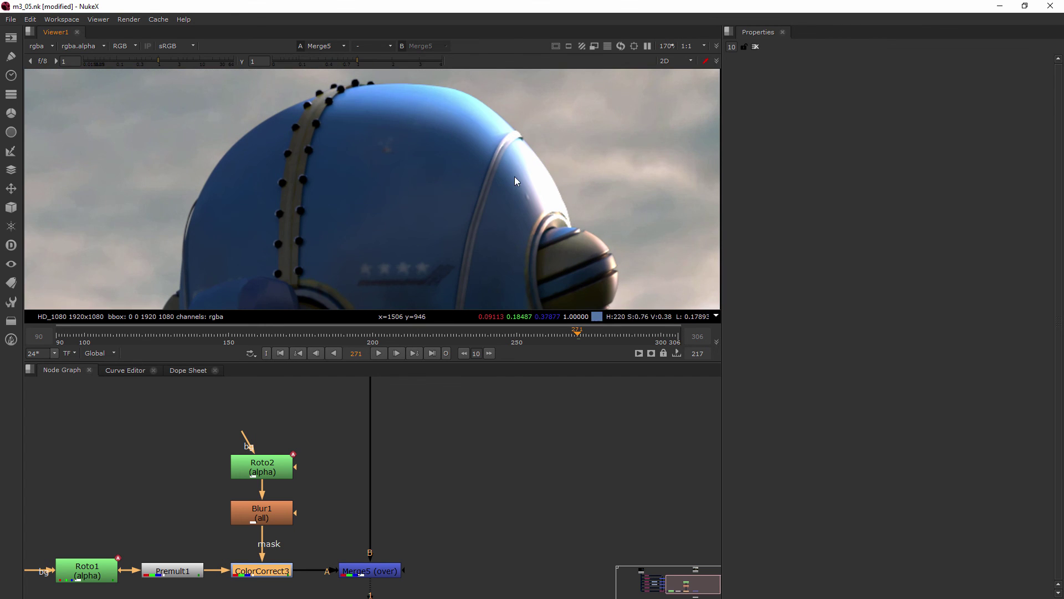
scroll(517, 172, down, 1)
scroll(521, 165, down, 5)
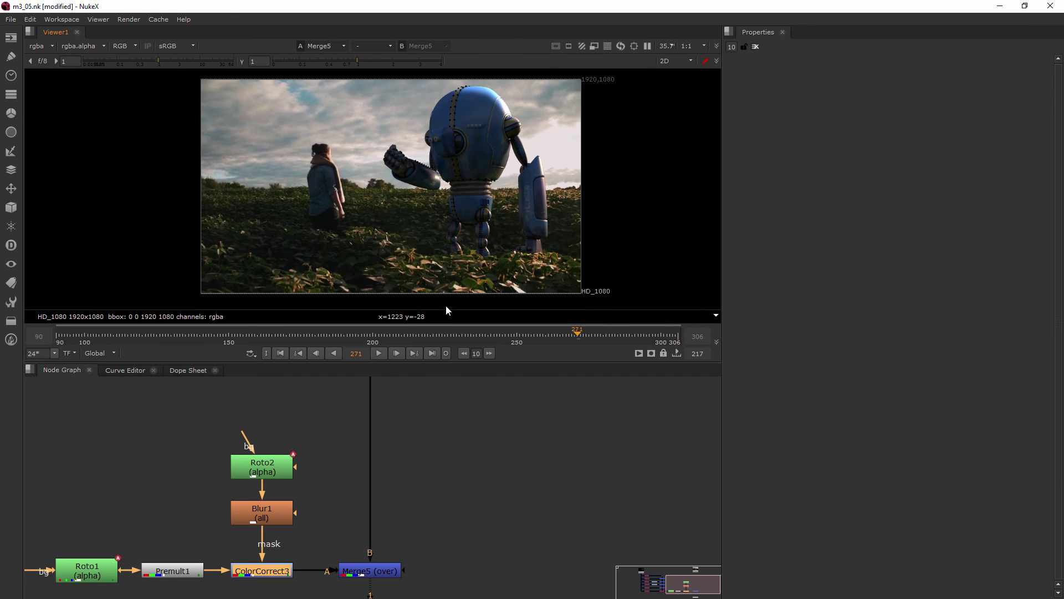
Step: Deselect ColorCorrect3 and scrub the timeline through the shot to frame 286
click(286, 483)
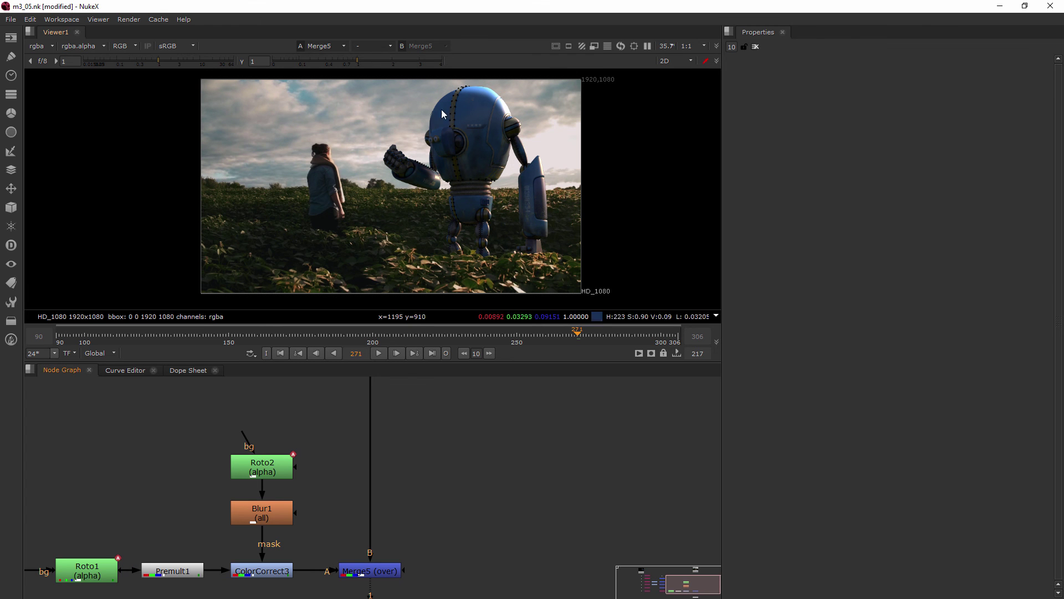
drag(460, 331, 621, 357)
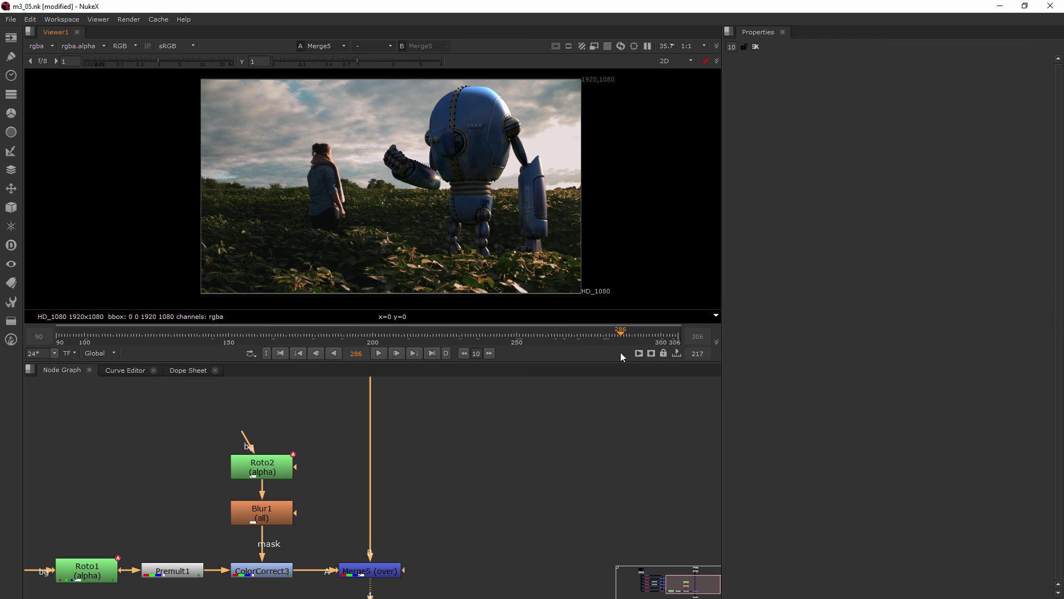